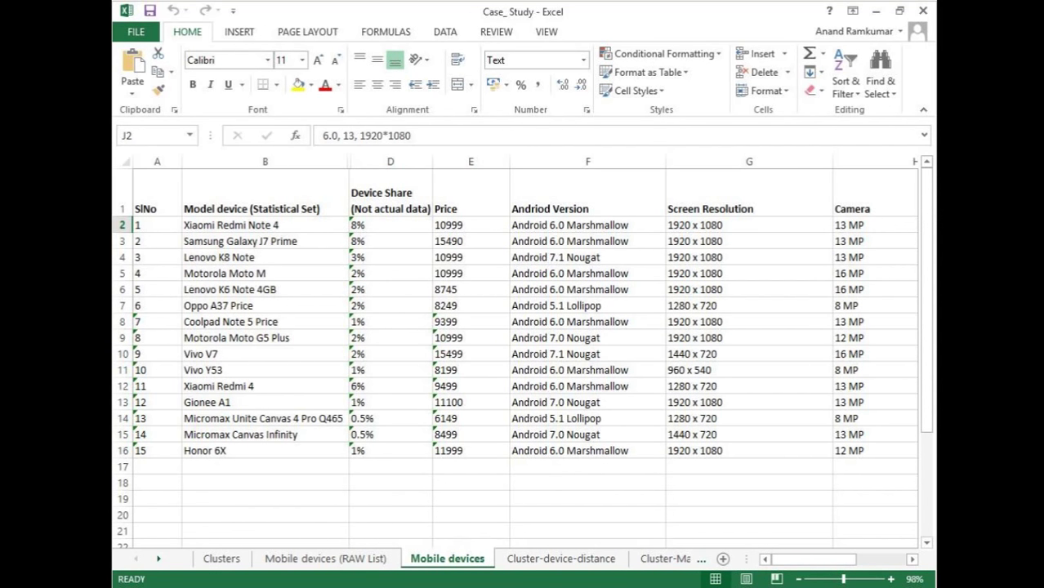
Compare the Device Feature and Cluster columns on the Mobile devices sheet with the entries on the Cluster-device-distance sheet.
drag(813, 559, 863, 559)
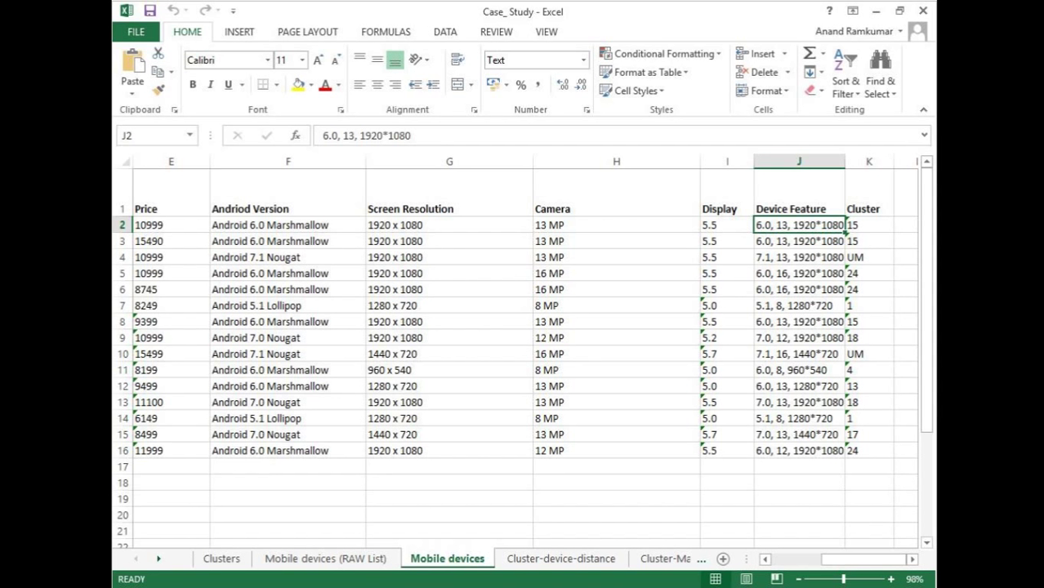
click(560, 559)
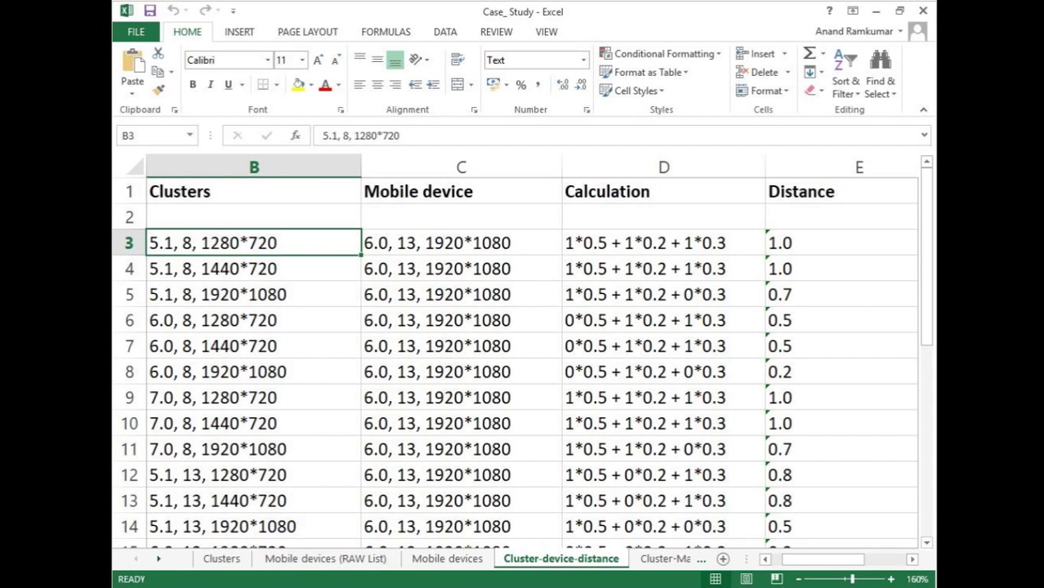
scroll(523, 360, down, 3)
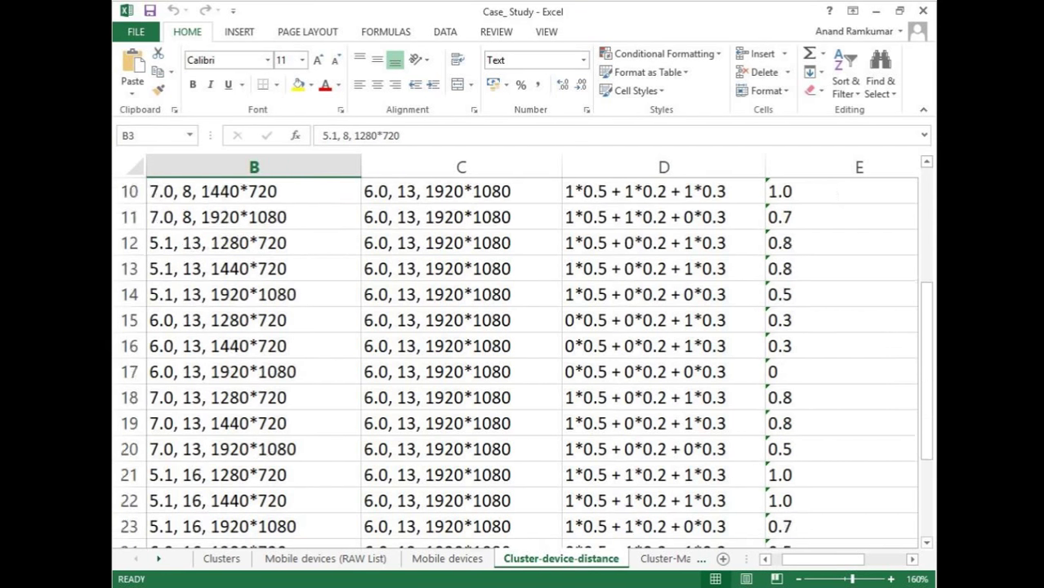
click(461, 320)
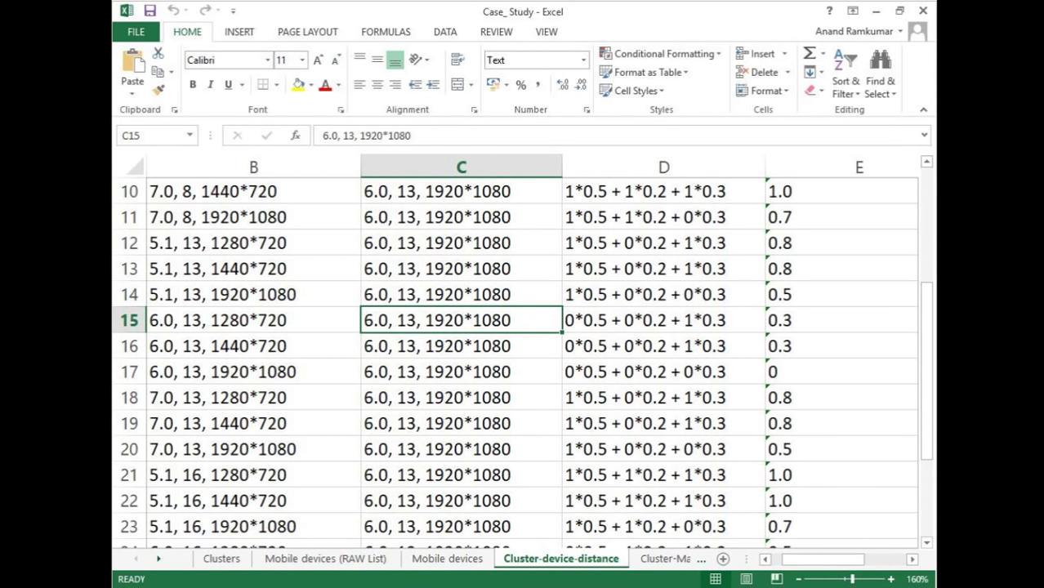
click(447, 559)
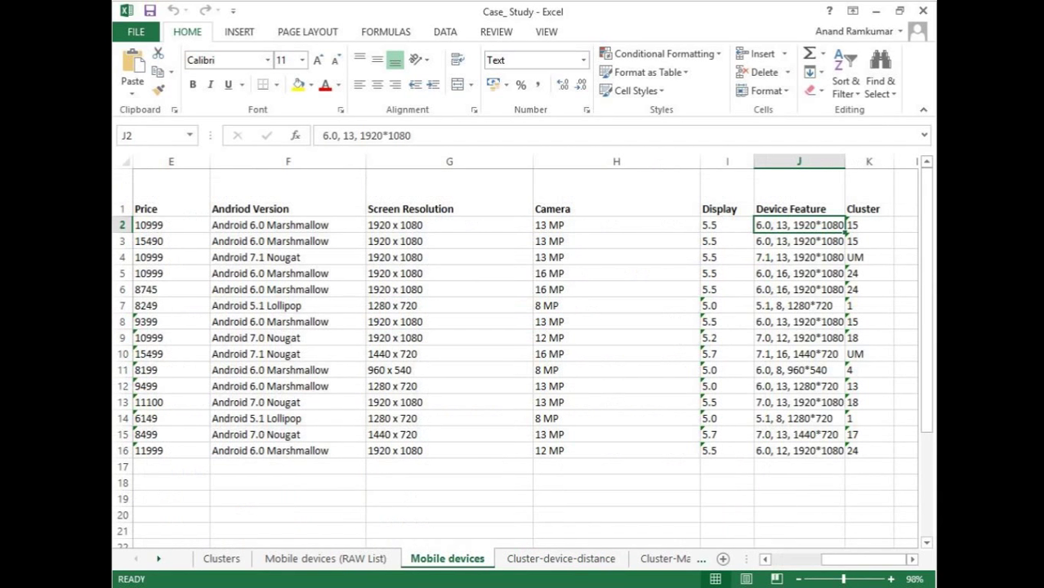
click(561, 559)
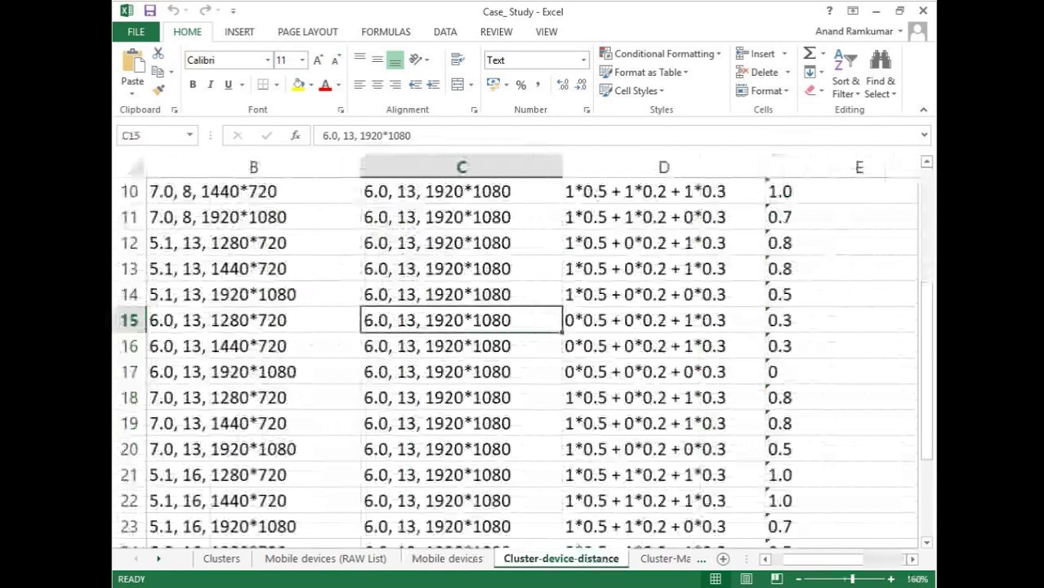
Examine the device features, calculation and distance in the cluster 15 row of the Cluster-device-distance sheet.
scroll(523, 352, down, 1)
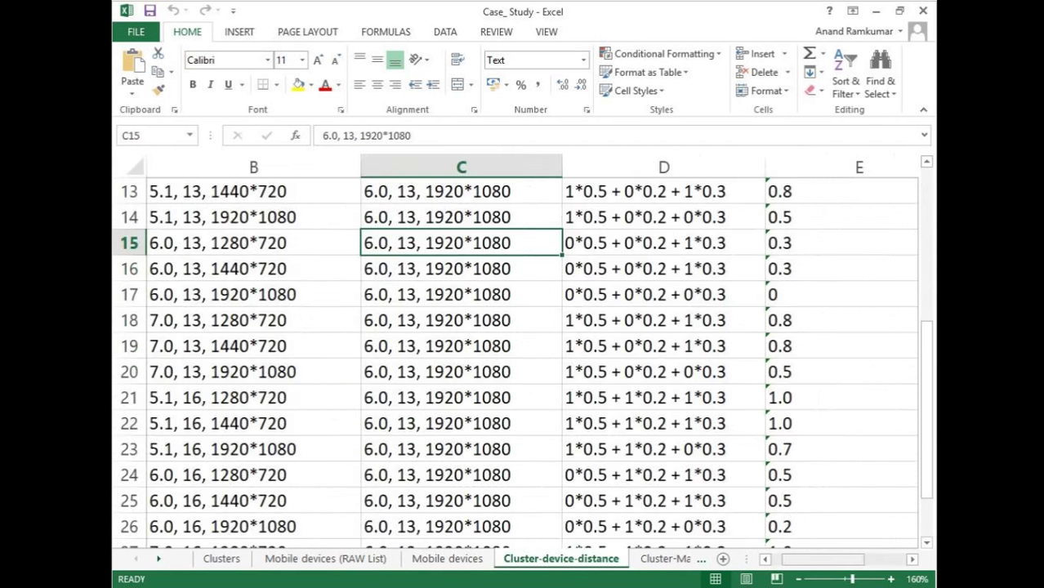
drag(829, 559, 805, 559)
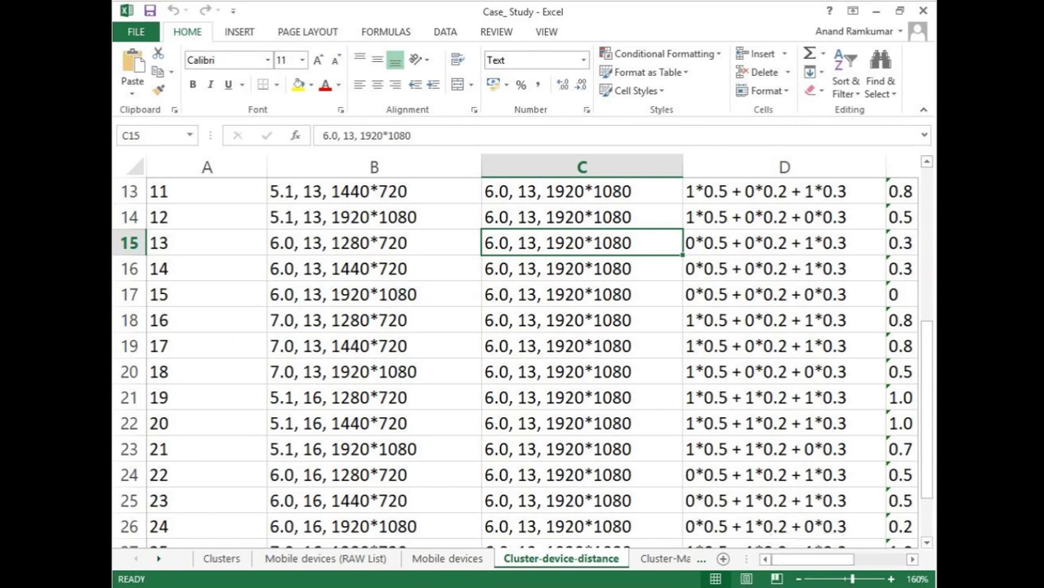
click(207, 294)
click(582, 295)
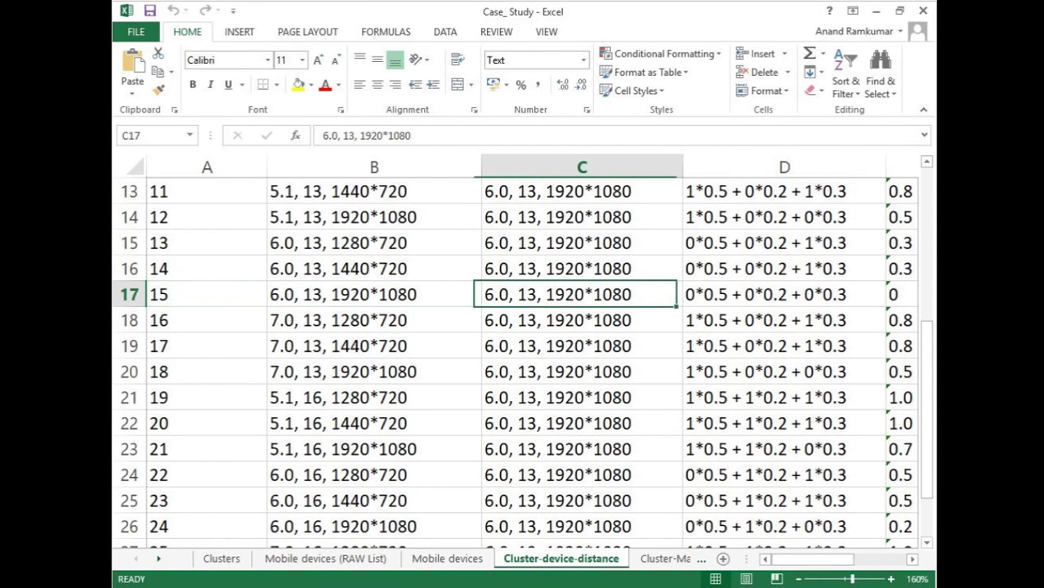
click(899, 294)
click(450, 294)
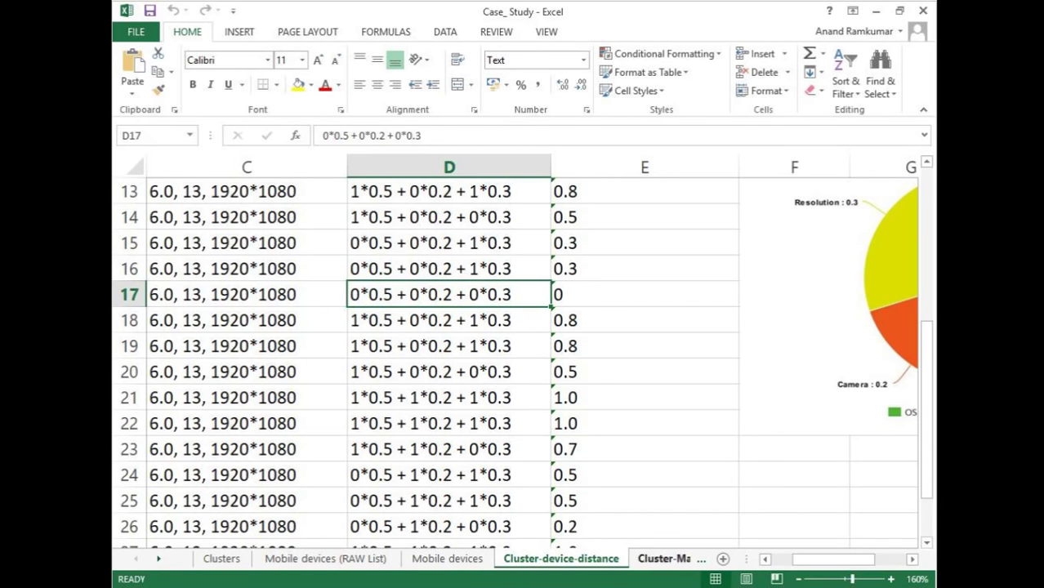
Review the device shares of Xiaomi Redmi Note 4, Samsung Galaxy J7 Prime and Coolpad Note 5 on the Cluster-MarketShare sheet.
key(ctrl+Page_Down)
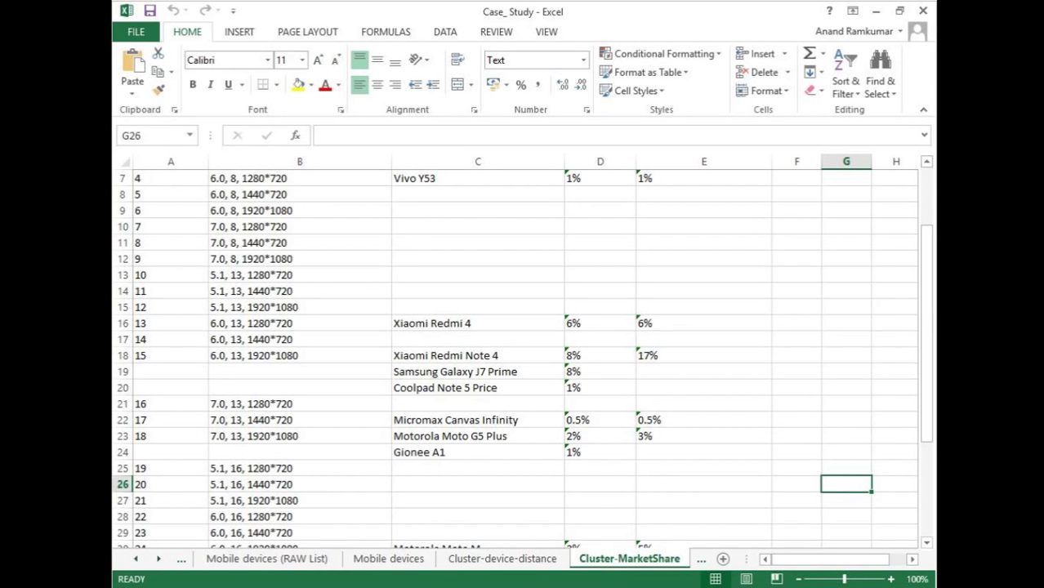
click(478, 356)
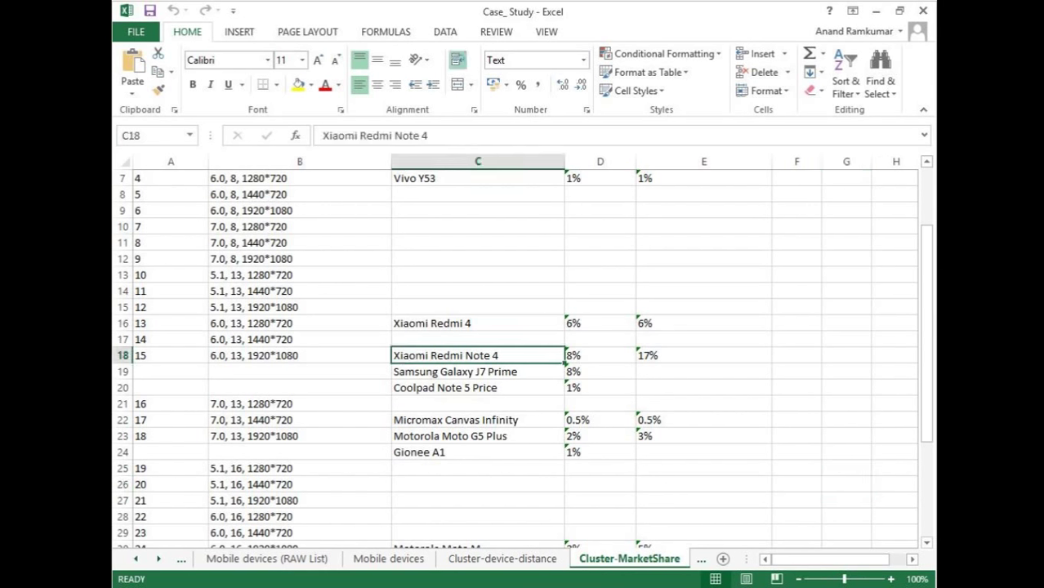
click(600, 372)
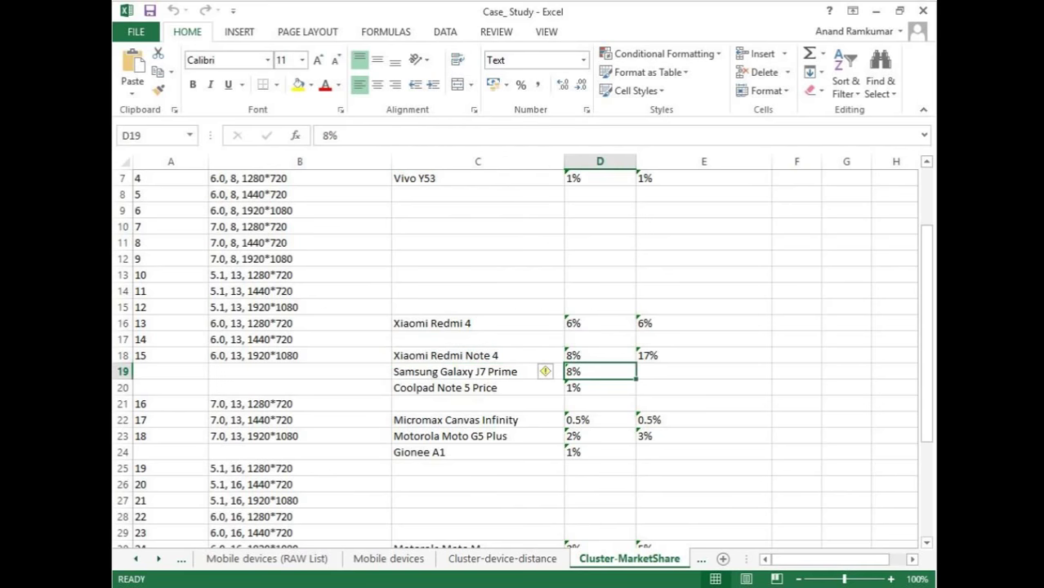
click(600, 388)
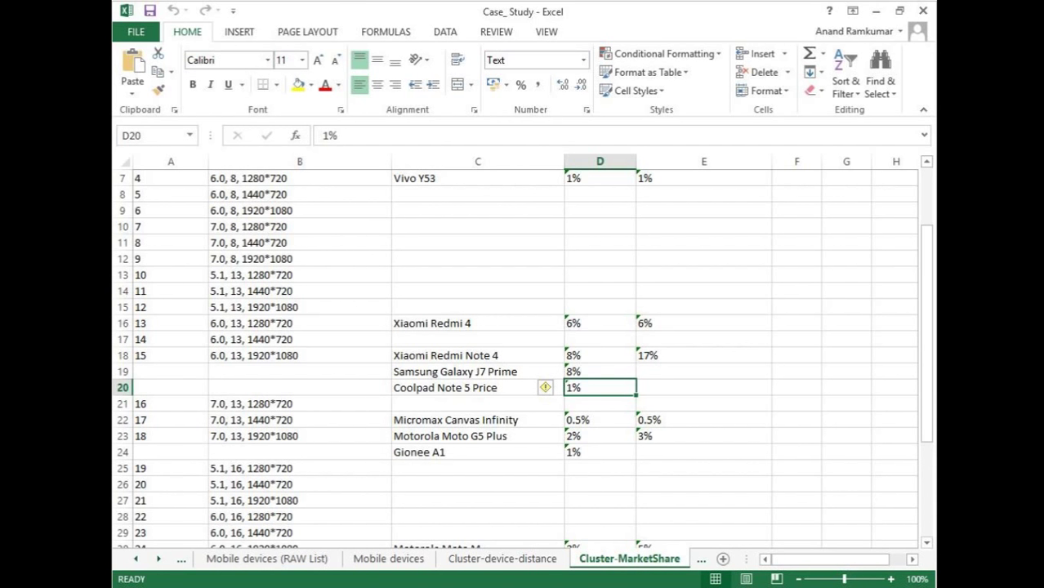
Inspect the weightage, mobile device and Android version coverage for cluster 15 on the Cluster-Weitage sheet.
key(ctrl+Page_Down)
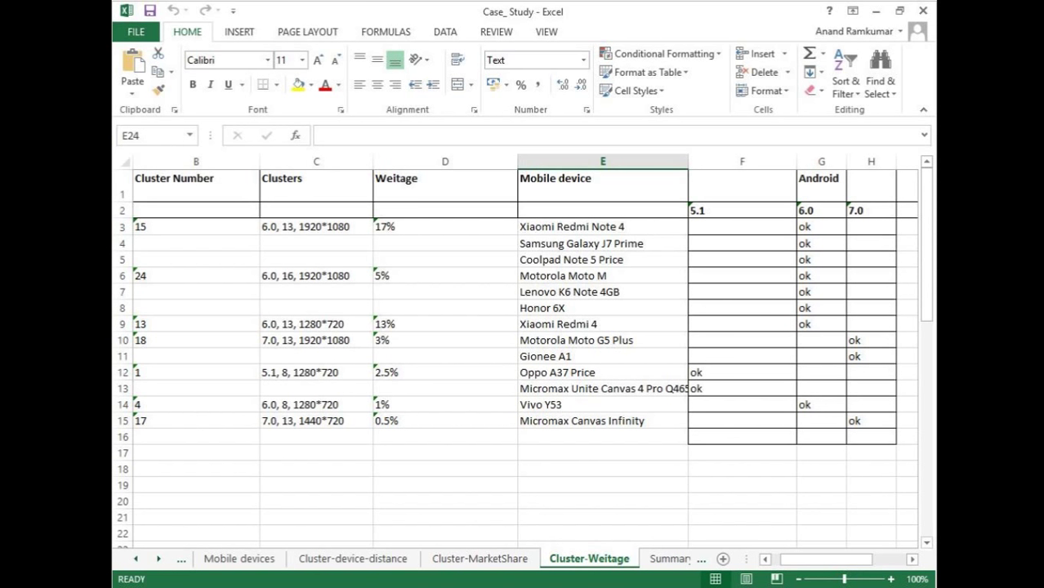
click(445, 227)
key(Right)
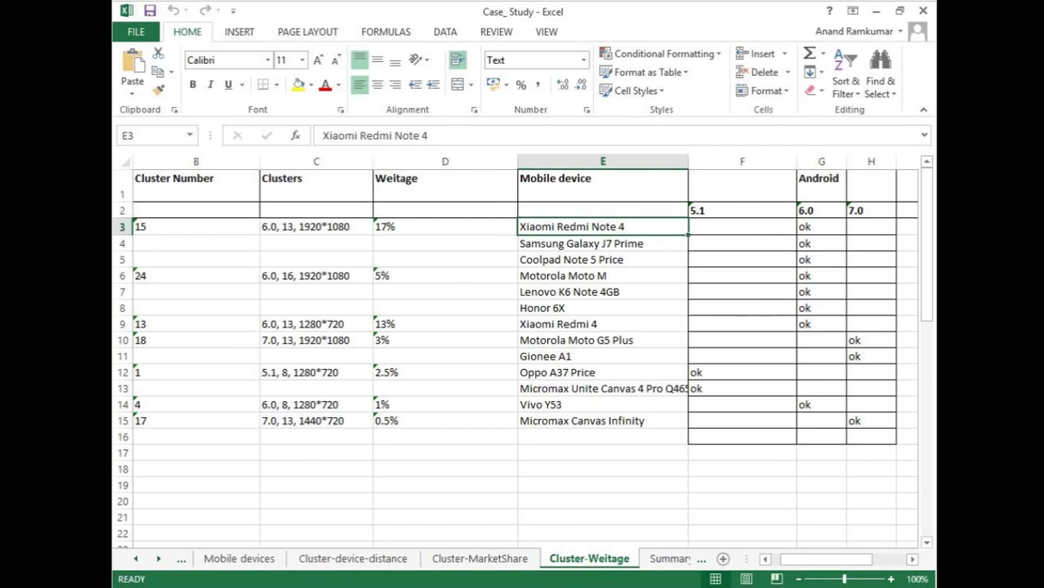
key(Right)
key(Right)
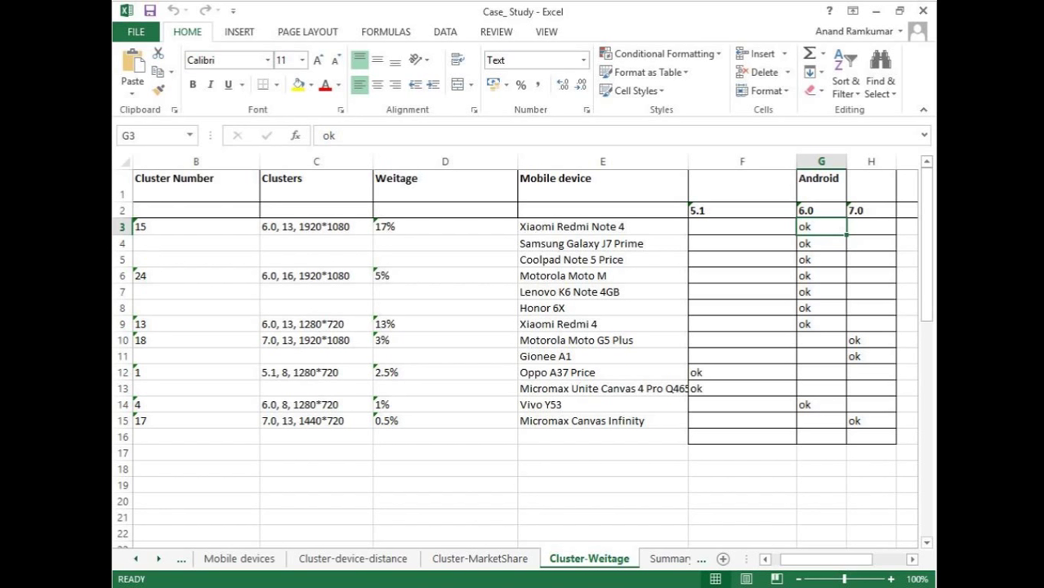
Check the screen resolution and camera coverage in the Xiaomi Redmi Note 4 row of the Cluster-Weitage sheet.
key(Right)
key(Right)
key(Right)
key(Right)
key(Right)
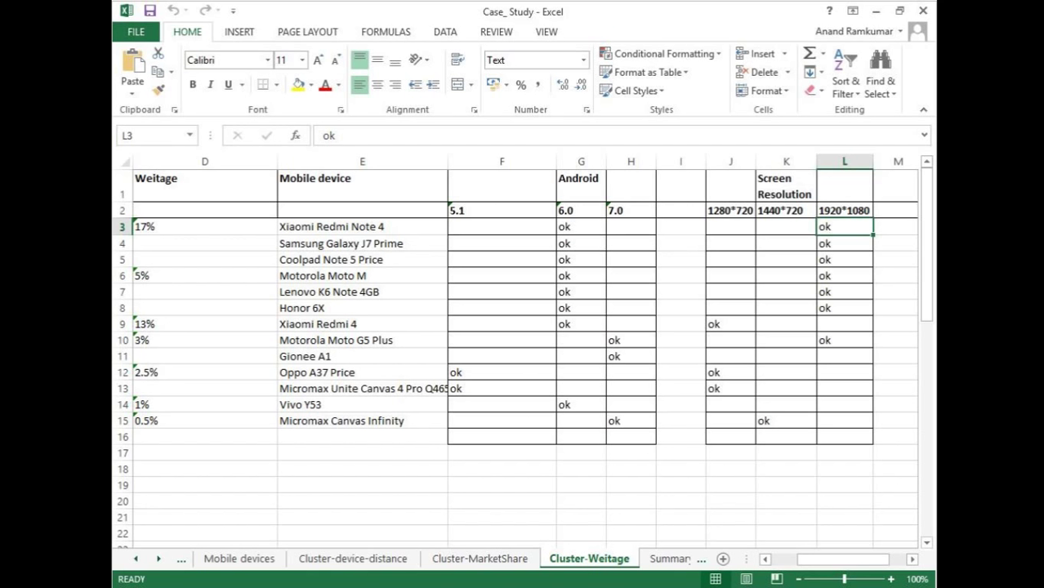
key(Right)
key(Right)
key(Right)
key(Right)
key(Right)
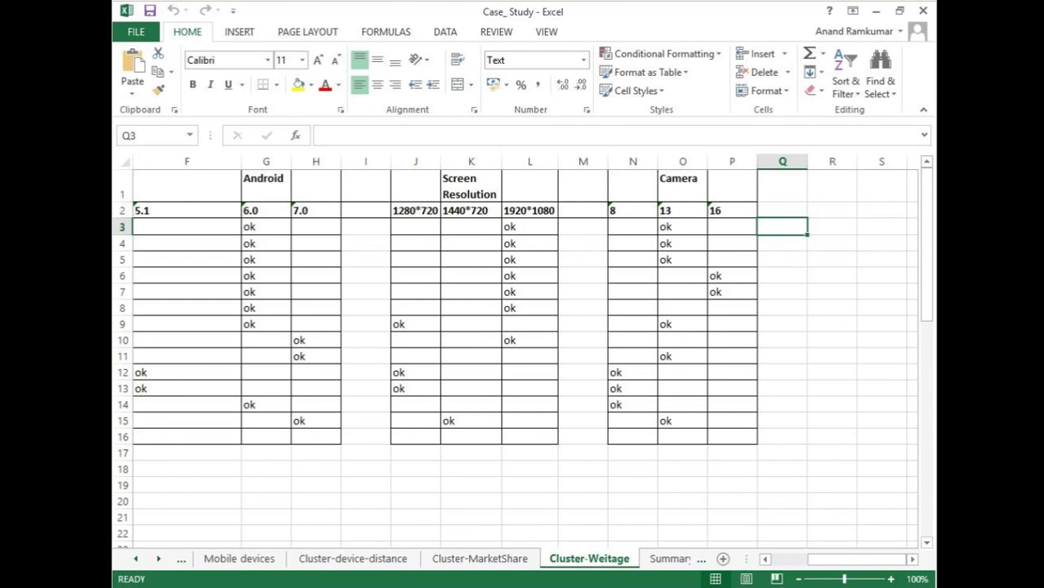
Open the Summary sheet of the workbook.
key(ctrl+Page_Down)
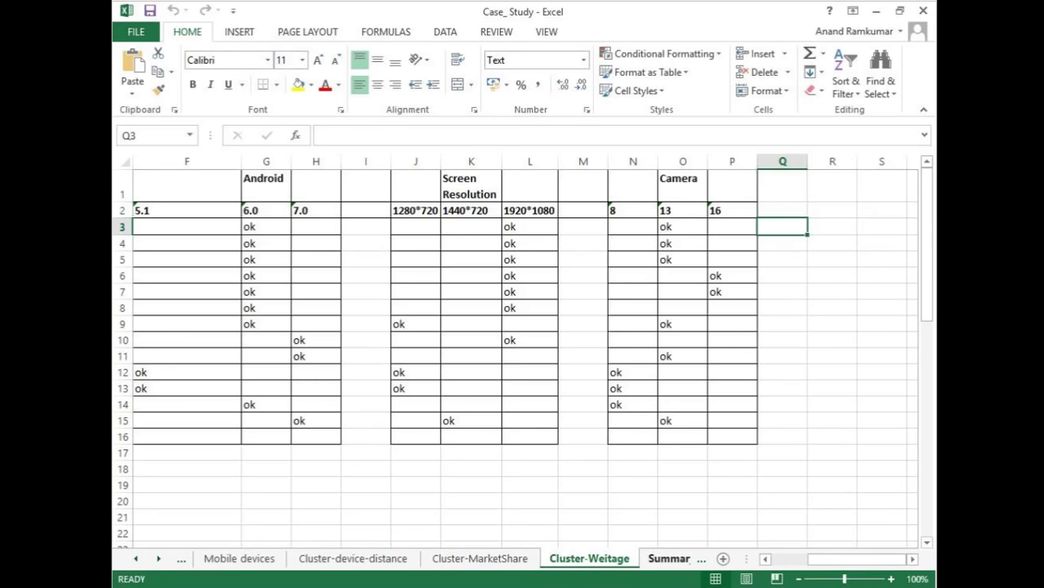